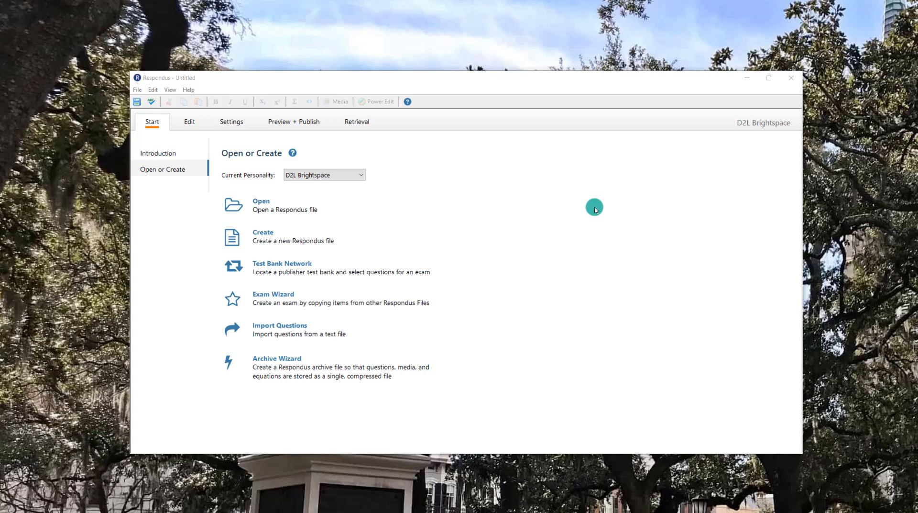
# Open the Respondus file Test 1-Fall 2022- Course1101.
pyautogui.click(261, 209)
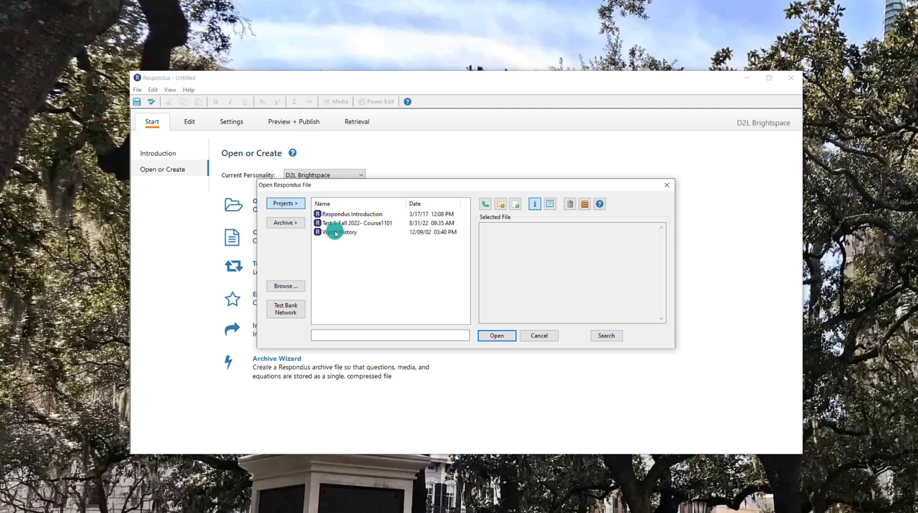
pyautogui.click(340, 223)
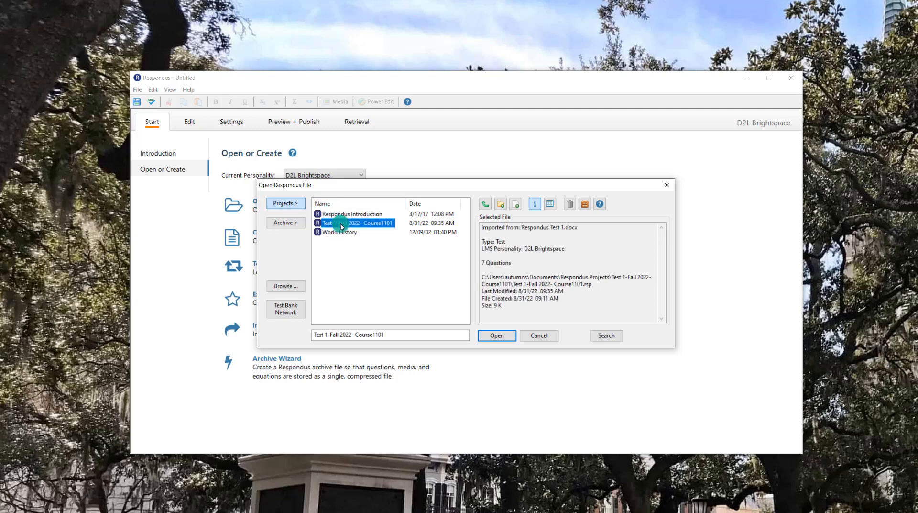
pyautogui.click(505, 336)
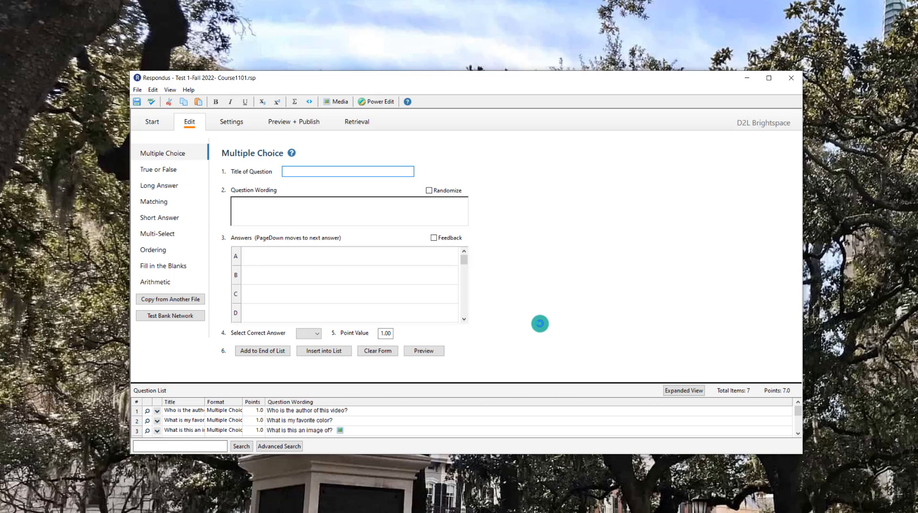
# Start the Publish Wizard for publishing the open test to Brightspace.
pyautogui.click(290, 124)
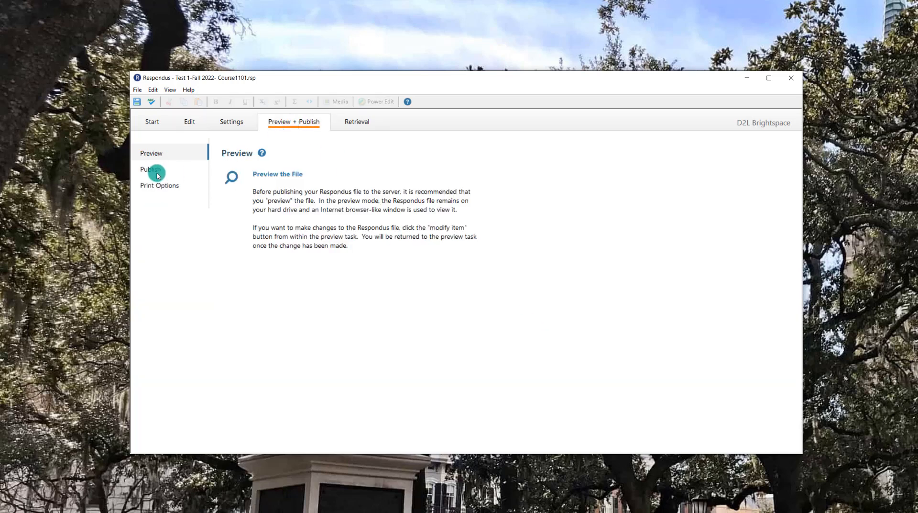
pyautogui.click(153, 170)
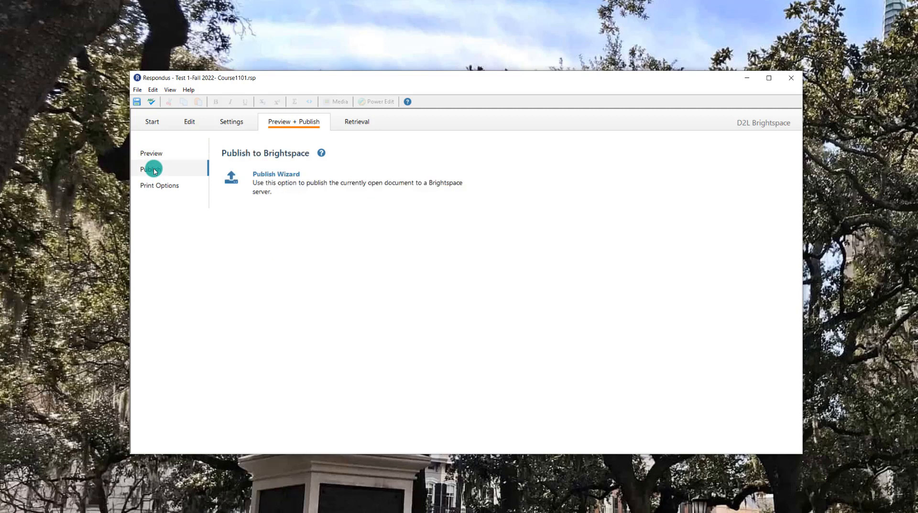
pyautogui.click(264, 181)
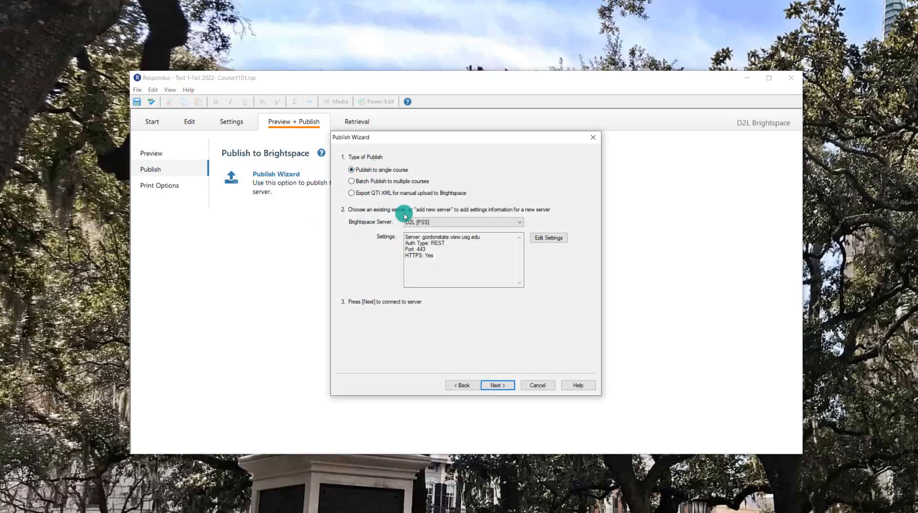
# Try to add a Brightspace server named D2L1 from the preconfigured settings with a connection test, and dismiss the login prompt.
pyautogui.click(415, 223)
pyautogui.click(416, 223)
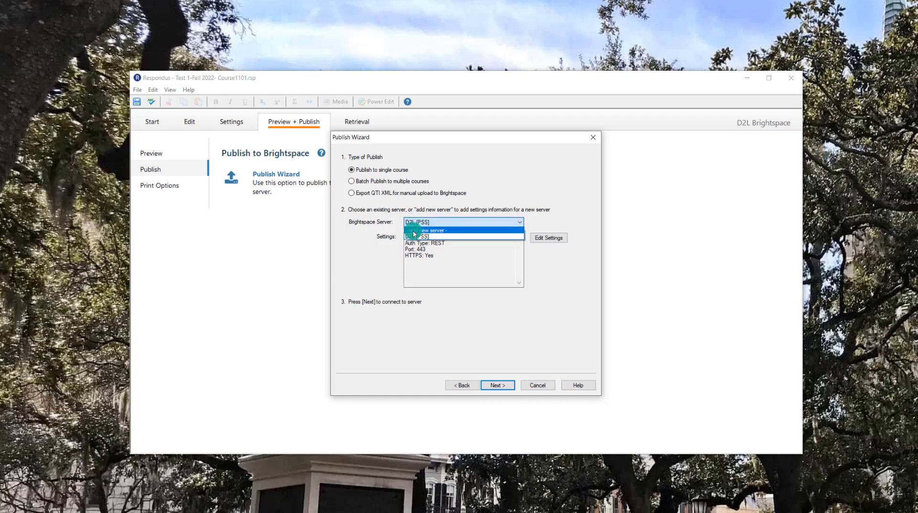
pyautogui.click(416, 231)
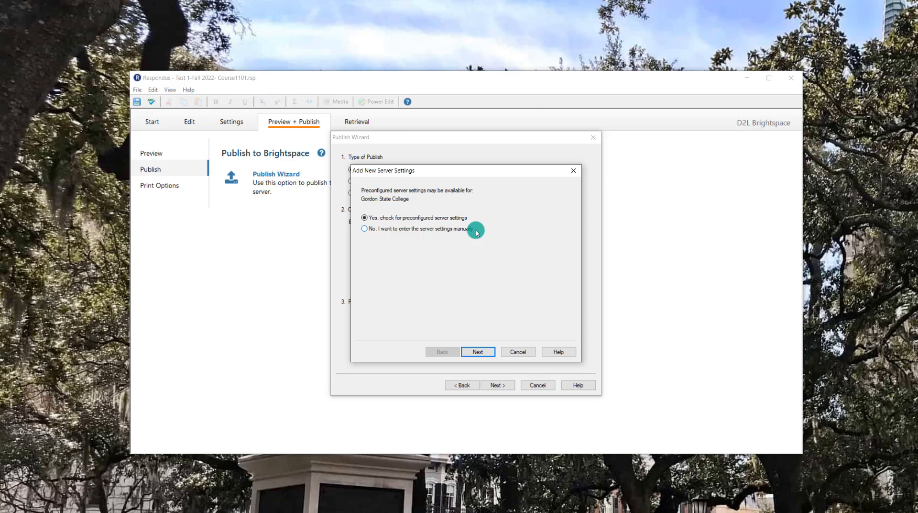
pyautogui.click(479, 352)
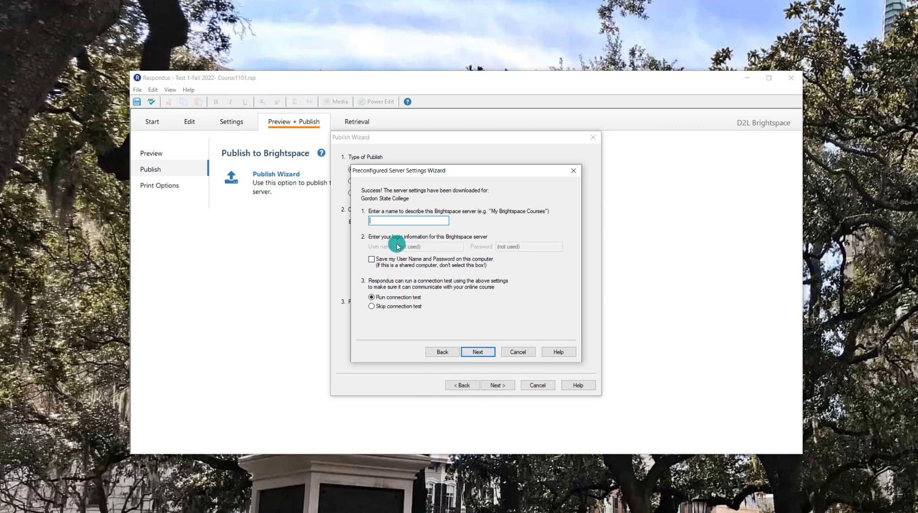
pyautogui.write('D2L1')
pyautogui.click(479, 351)
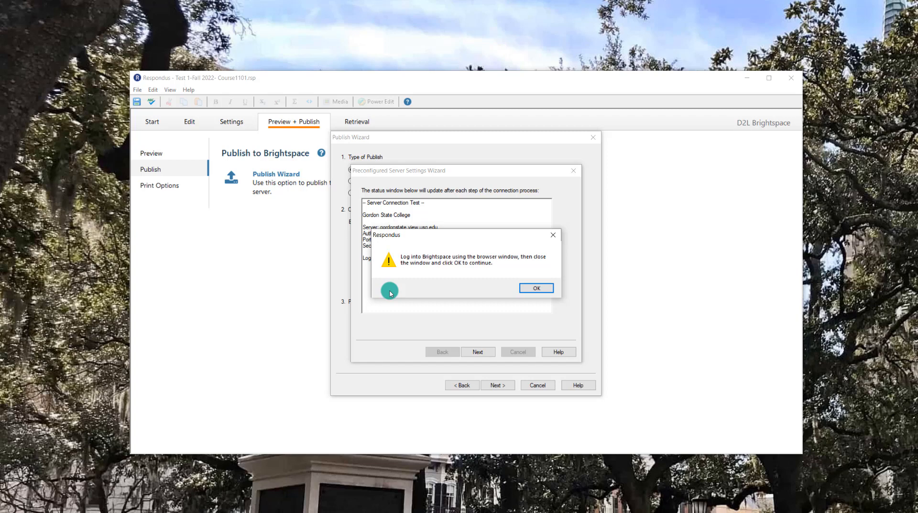
pyautogui.click(554, 235)
pyautogui.click(574, 171)
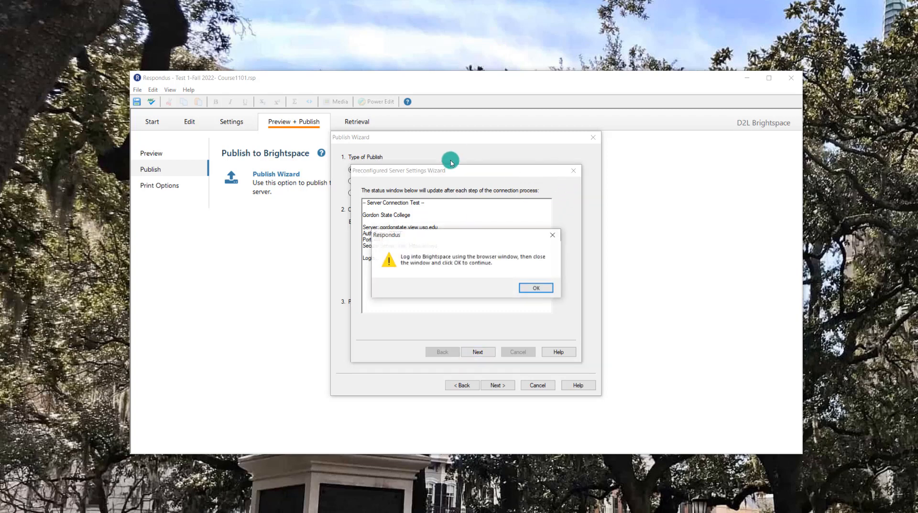
pyautogui.click(531, 286)
pyautogui.click(547, 288)
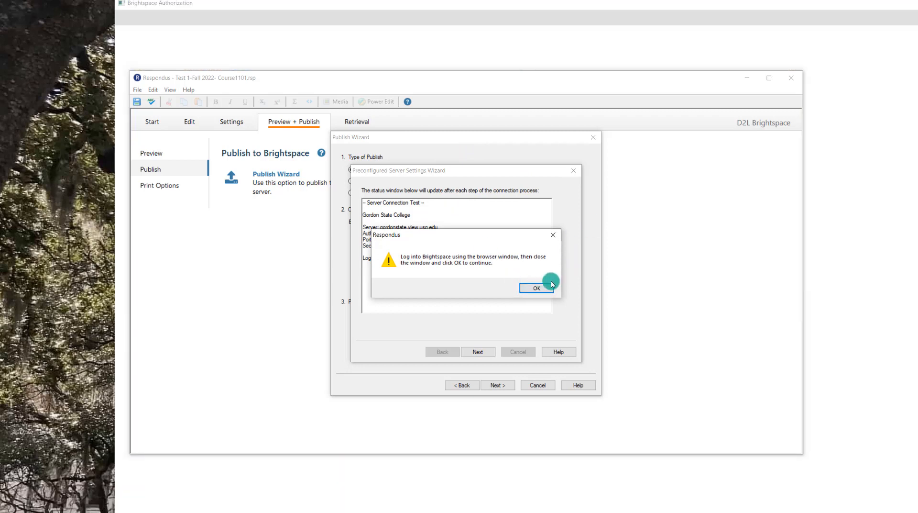
pyautogui.click(548, 289)
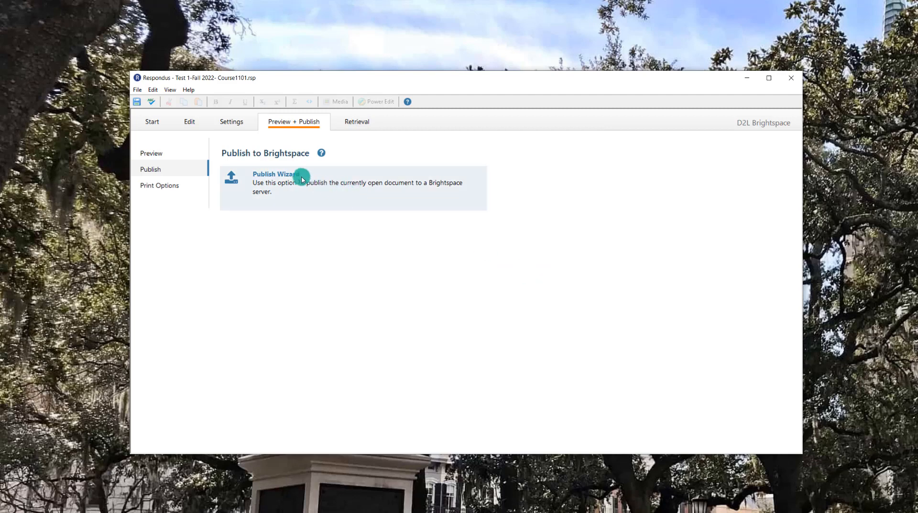
# Restart the Publish Wizard and choose to export QTI XML for manual upload to Brightspace.
pyautogui.click(299, 179)
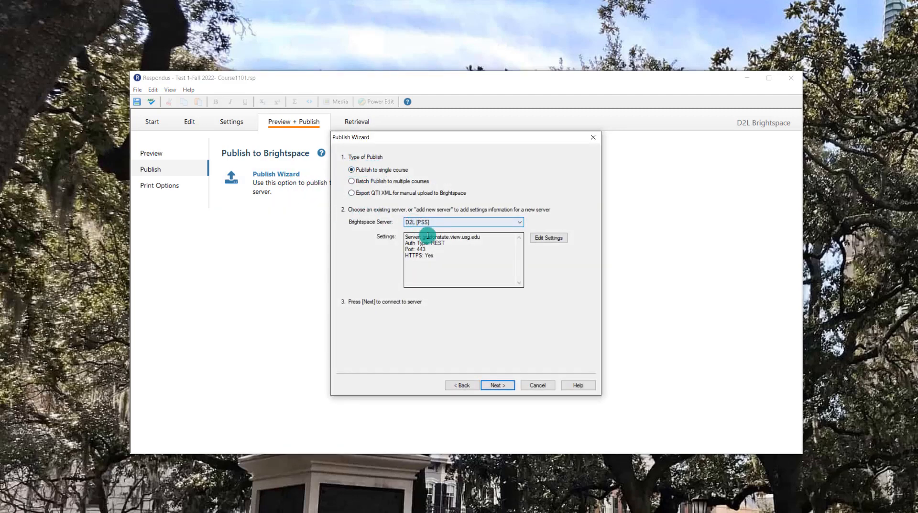
pyautogui.click(351, 193)
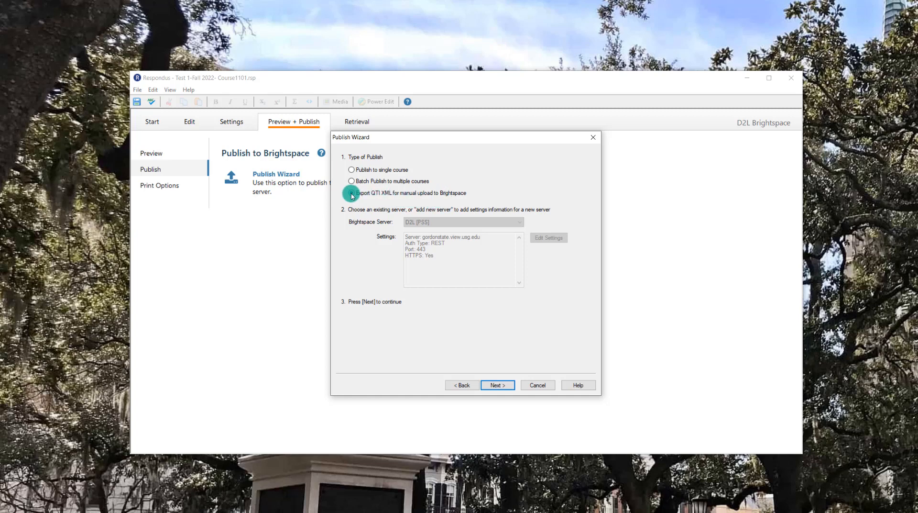
pyautogui.click(491, 385)
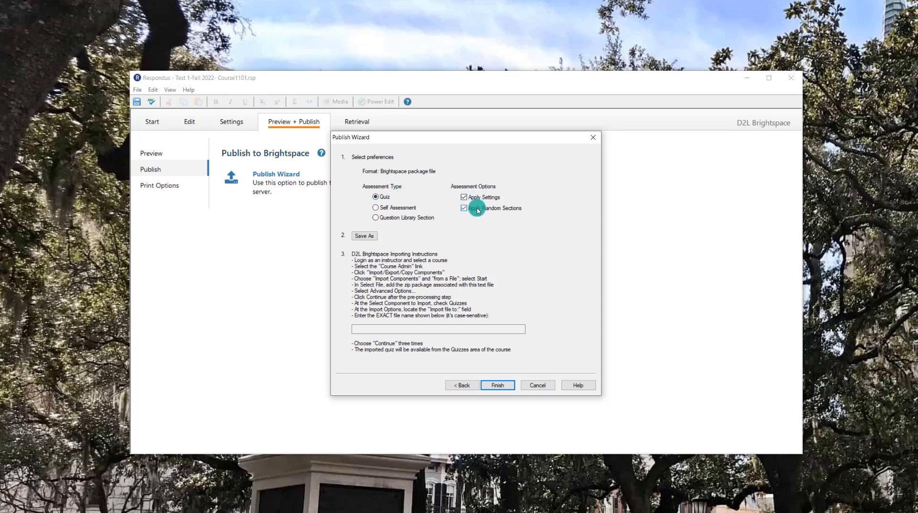
# Save the Brightspace export package to the Desktop as Test1-Fall2022-Course1101, copying the file name before saving.
pyautogui.click(372, 238)
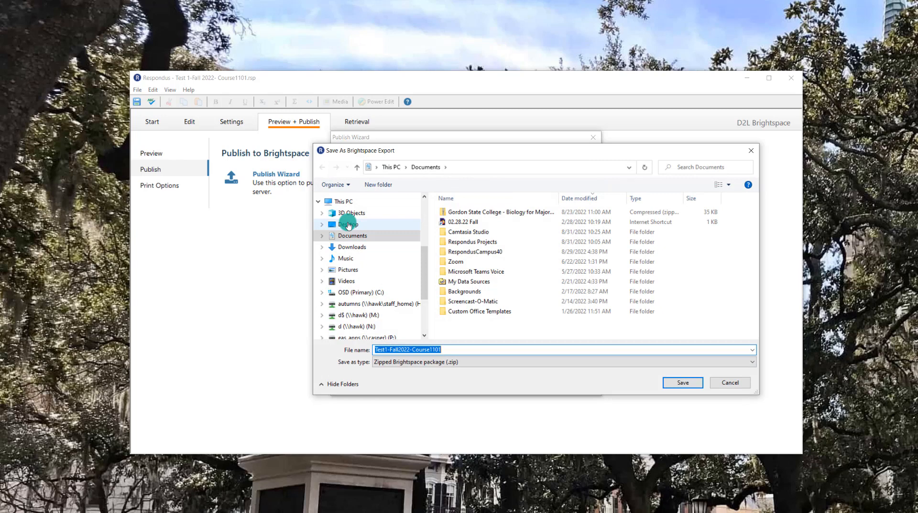
pyautogui.click(348, 224)
pyautogui.click(376, 351)
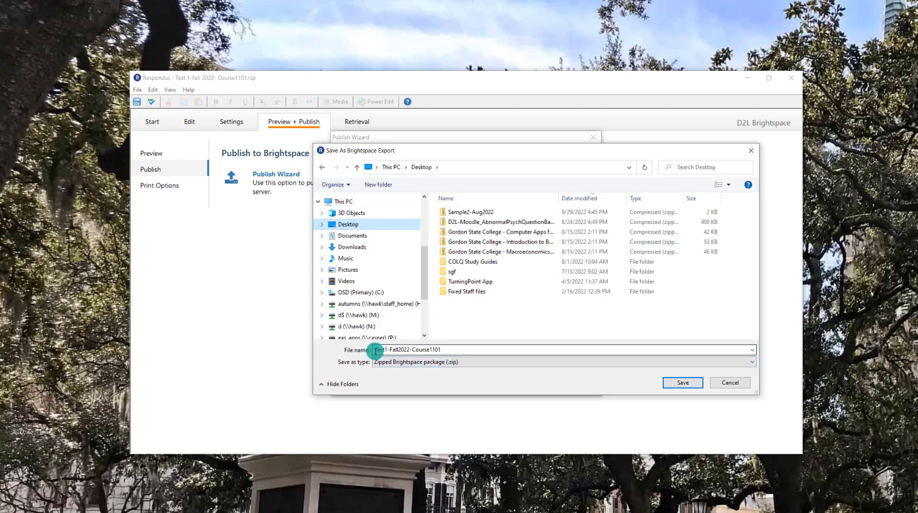
pyautogui.doubleClick(423, 350)
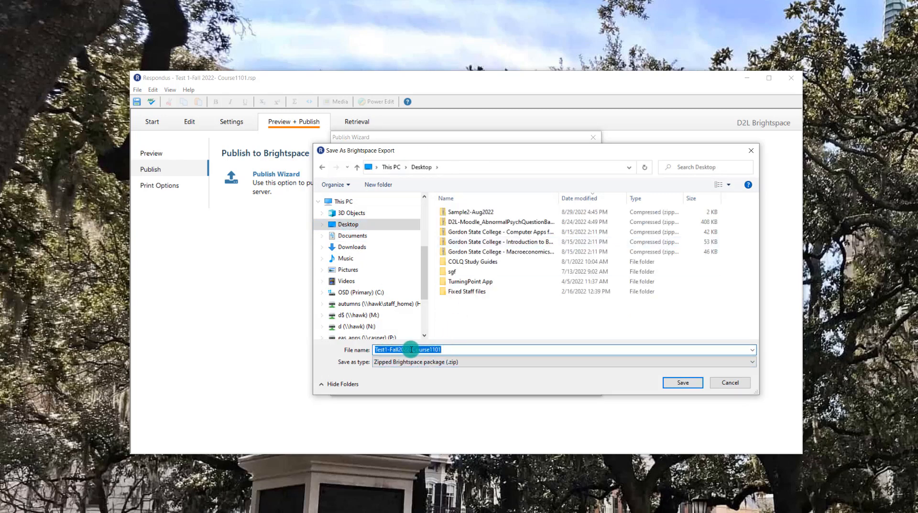
pyautogui.rightClick(411, 350)
pyautogui.click(430, 378)
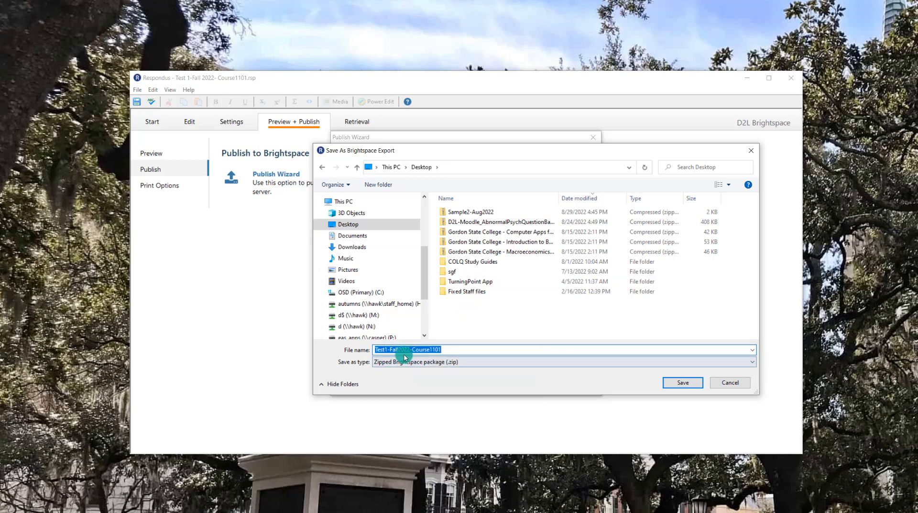
pyautogui.click(685, 382)
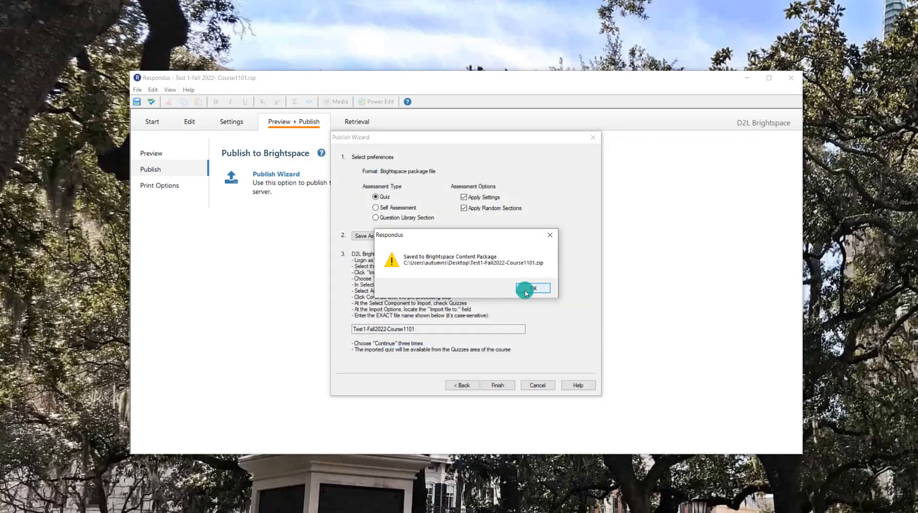
pyautogui.click(527, 287)
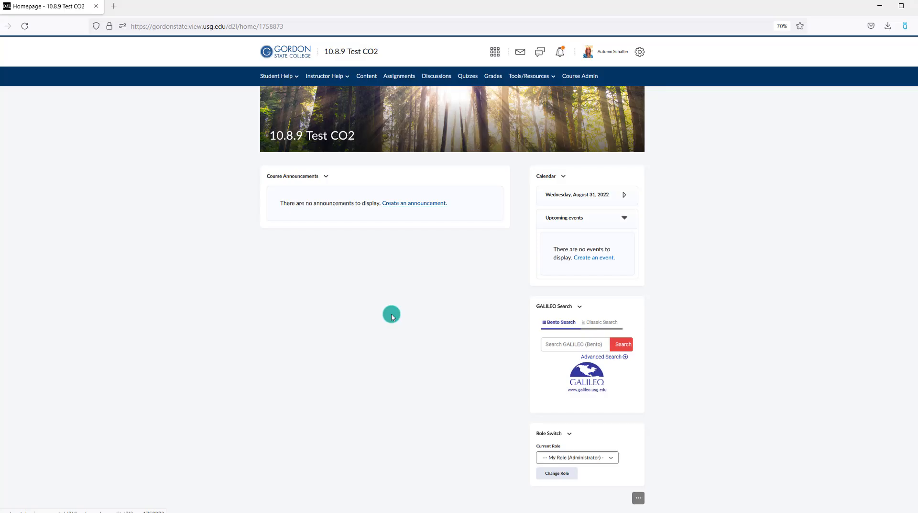
# Switch to Brightspace in the browser and start an Import Components operation for the 10.8.9 Test CO2 course.
pyautogui.click(571, 76)
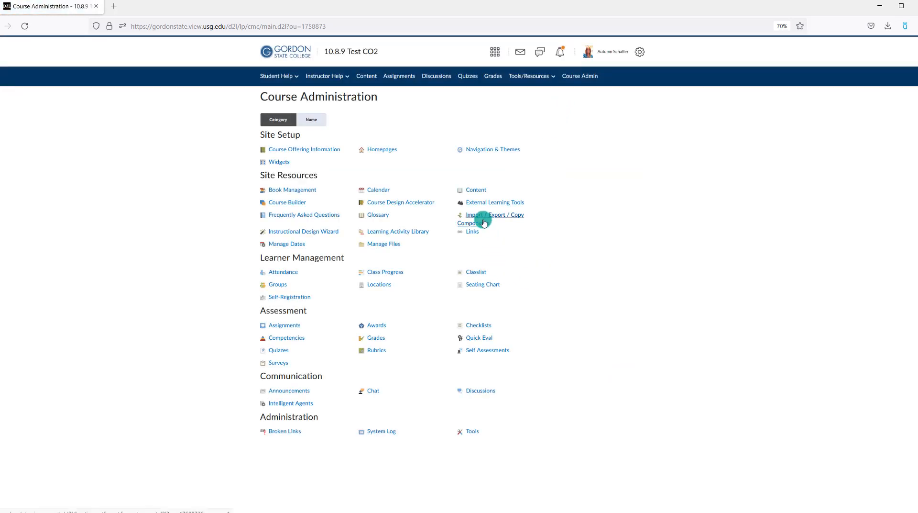
pyautogui.click(484, 223)
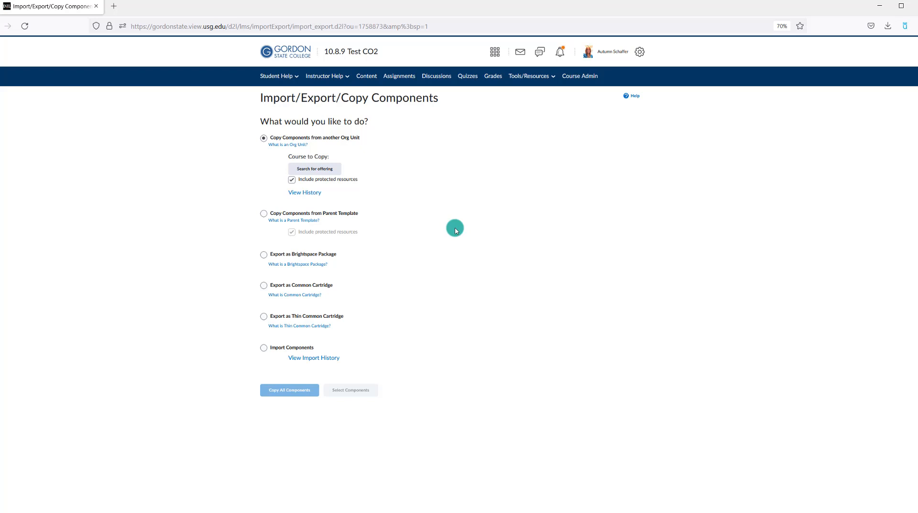
pyautogui.click(290, 347)
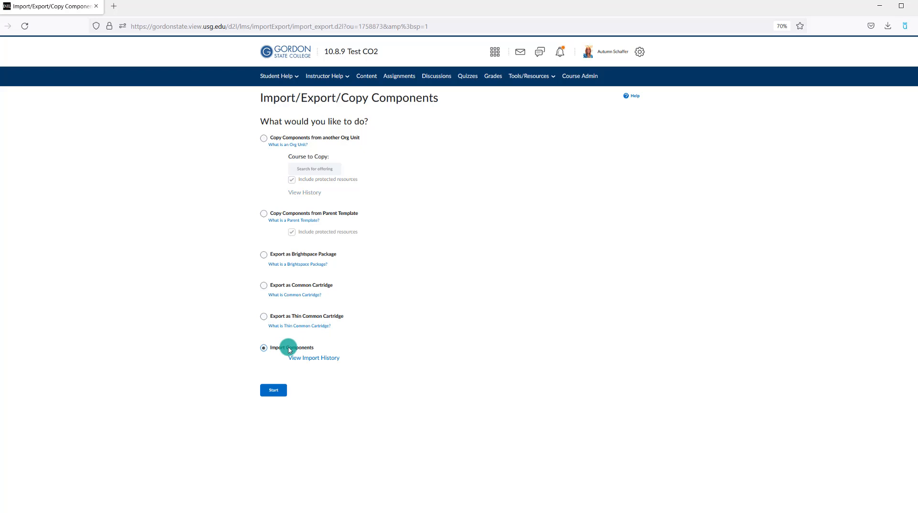
pyautogui.click(275, 392)
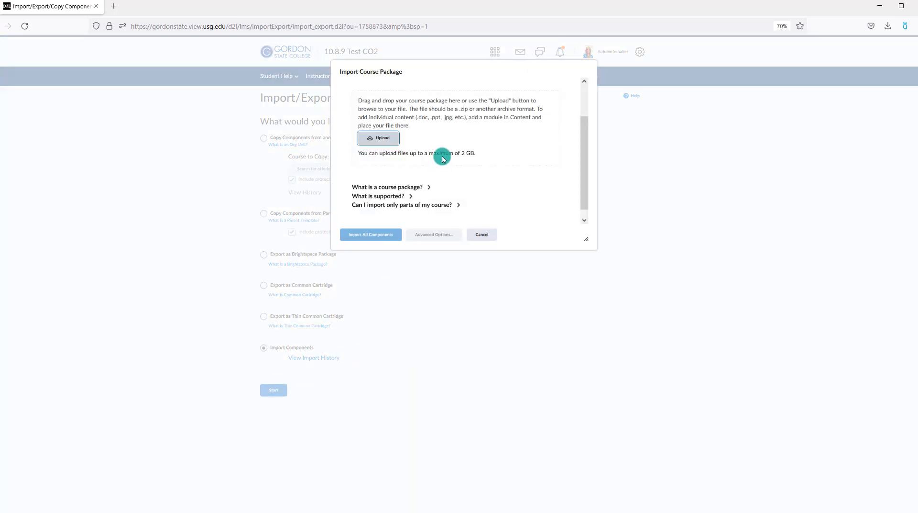
# Upload the zipped package Test1-Fall2022-Course1101 from the Desktop as the course package.
pyautogui.click(382, 139)
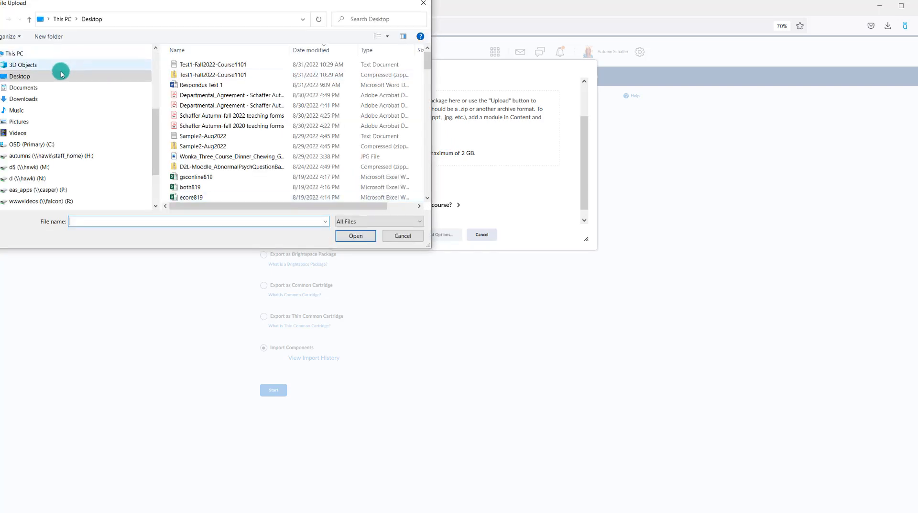
pyautogui.click(61, 75)
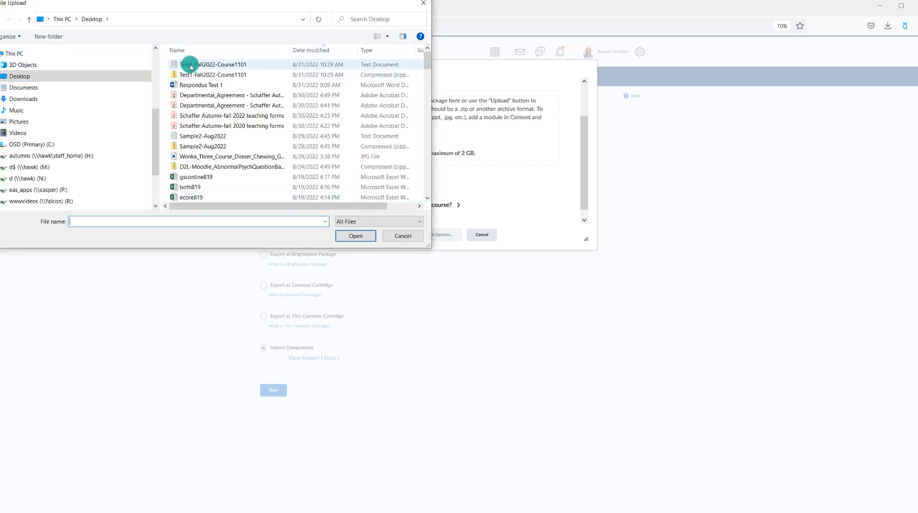
pyautogui.moveTo(297, 8); pyautogui.dragTo(323, 80)
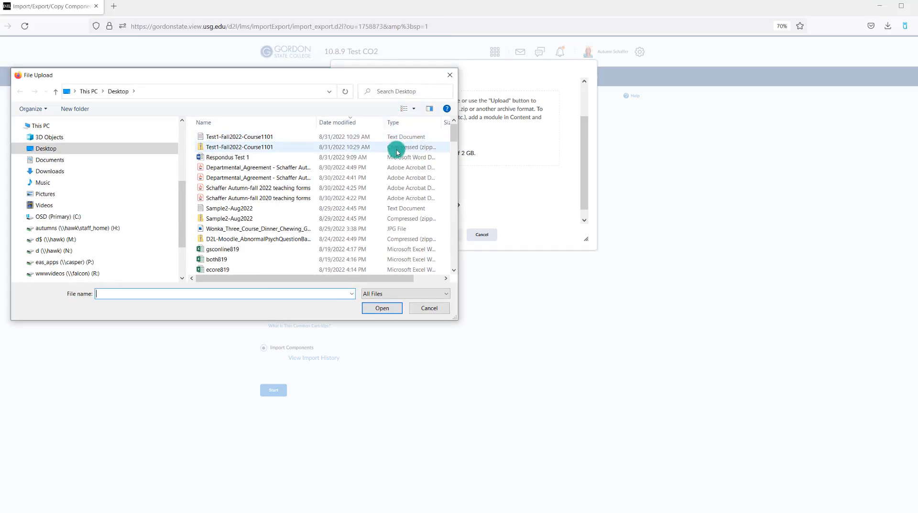
pyautogui.click(266, 147)
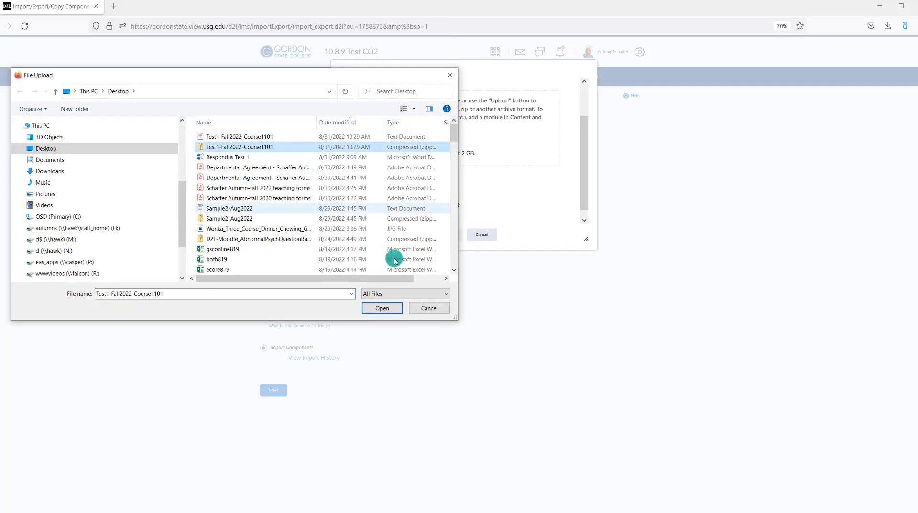
pyautogui.click(394, 309)
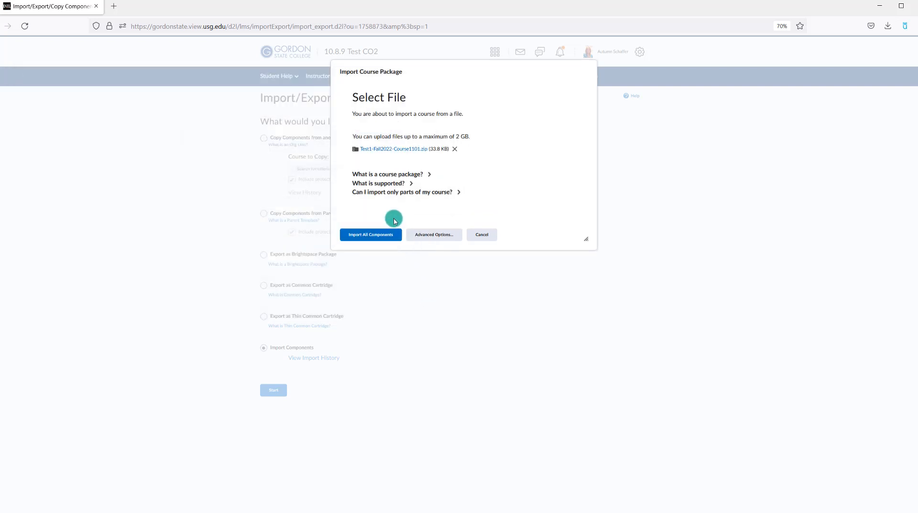
# Proceed with the advanced import options and select all components of the package for import.
pyautogui.click(431, 235)
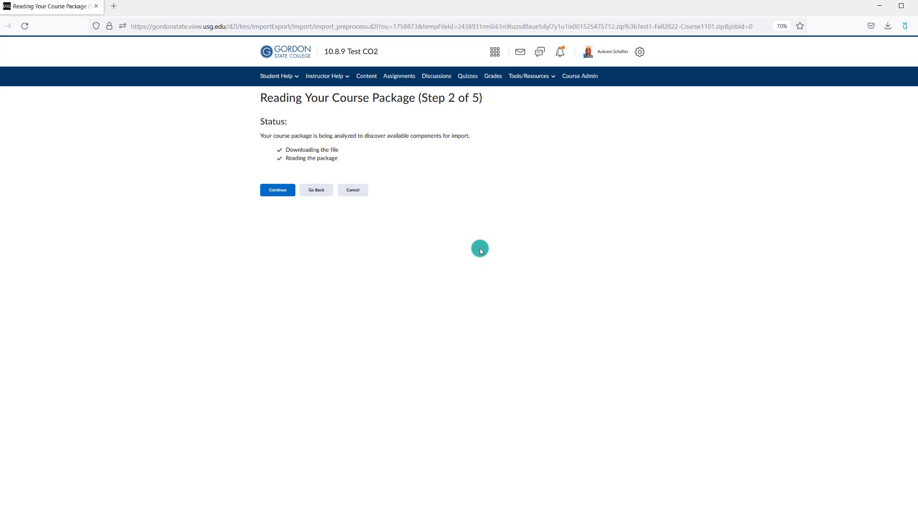
pyautogui.click(272, 189)
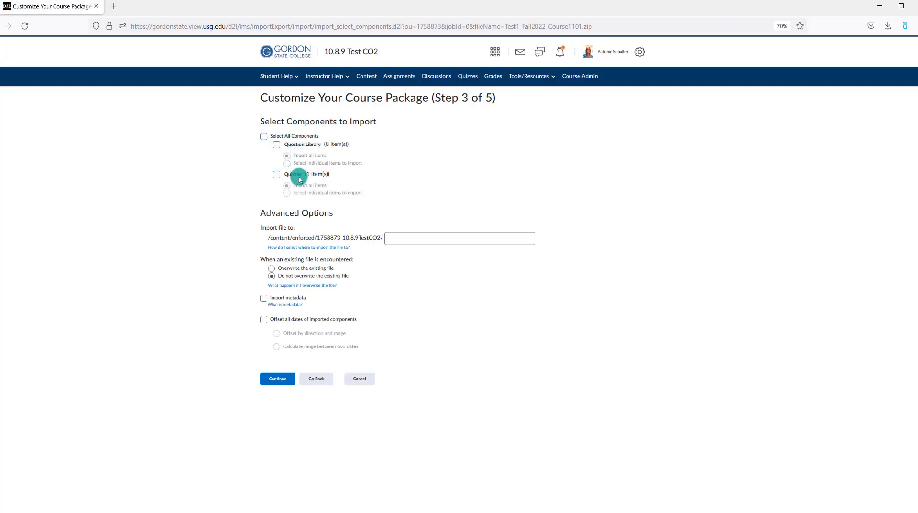
pyautogui.click(264, 136)
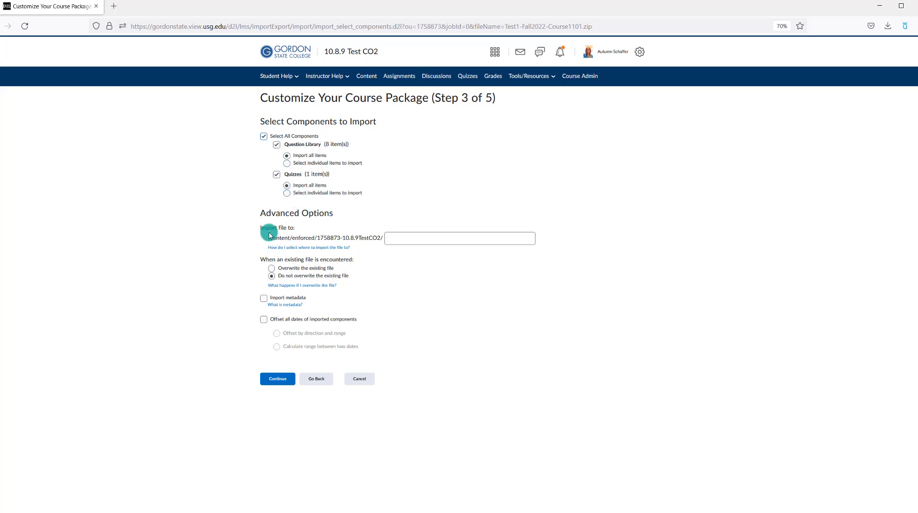
# Set the import destination to Test1-Fall2022-Course1101, include metadata, and run the package import.
pyautogui.rightClick(397, 238)
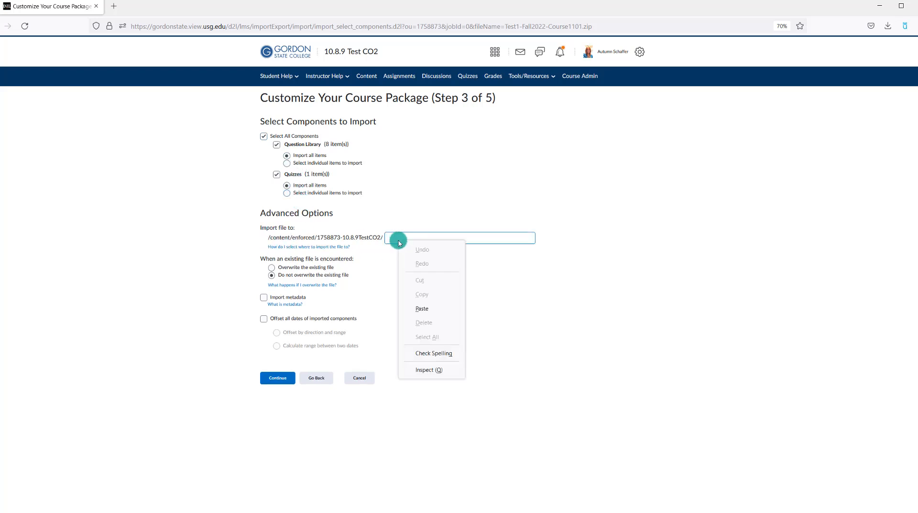
pyautogui.click(420, 311)
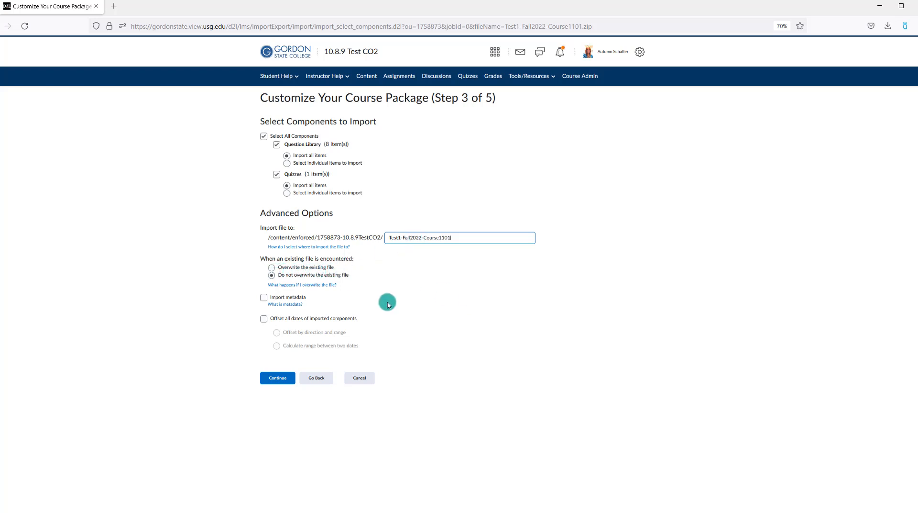
pyautogui.click(264, 297)
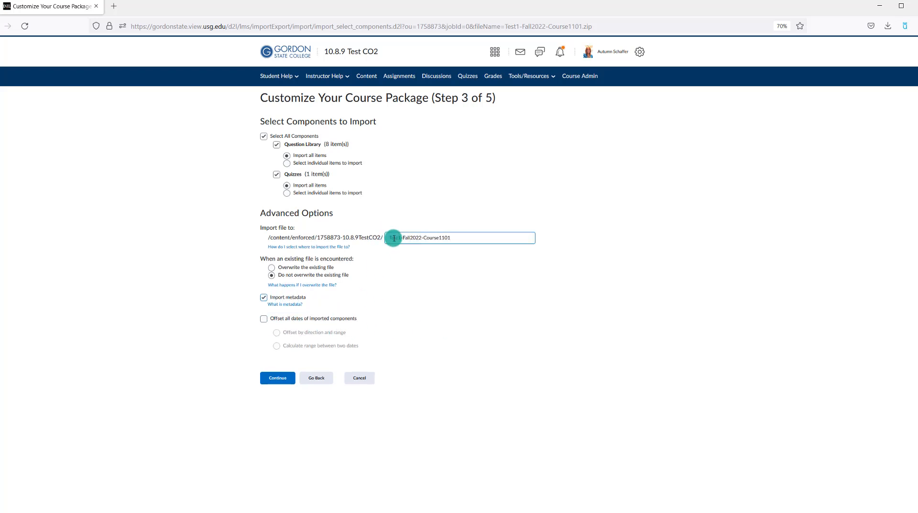
pyautogui.click(278, 379)
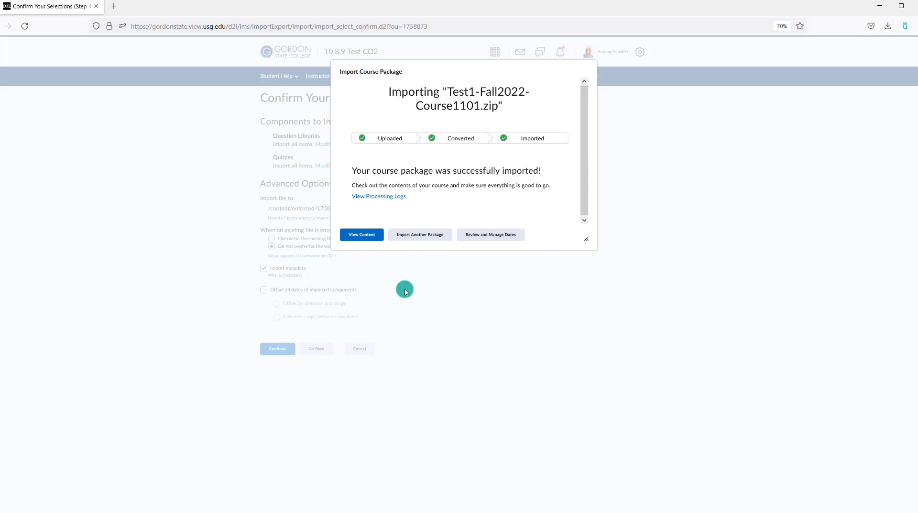
# Leave the import for the course content and open the Test1-Fall2022-Course1101 quiz for editing.
pyautogui.click(354, 234)
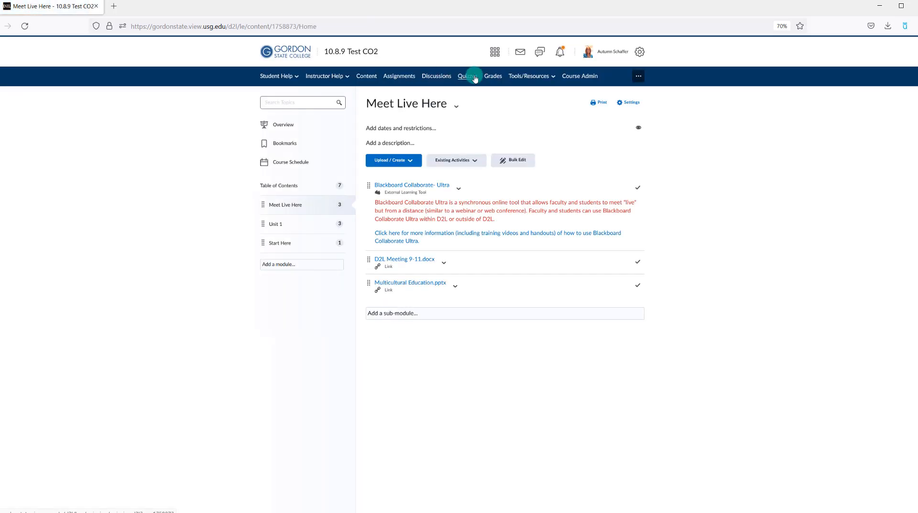
pyautogui.click(475, 78)
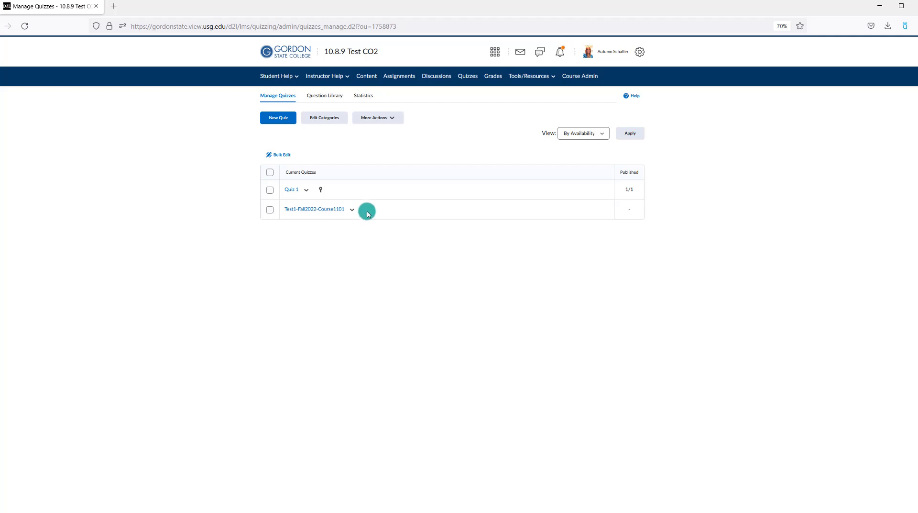
pyautogui.click(353, 212)
pyautogui.click(365, 240)
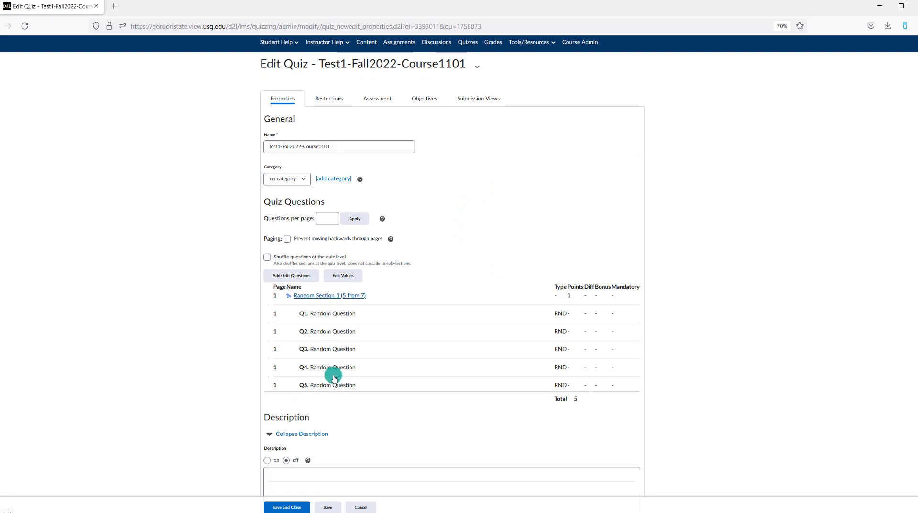
# Examine the imported quiz's question list and general properties, as well as its date and access restrictions.
pyautogui.scroll(-1, 443, 274)
pyautogui.scroll(-3, 442, 274)
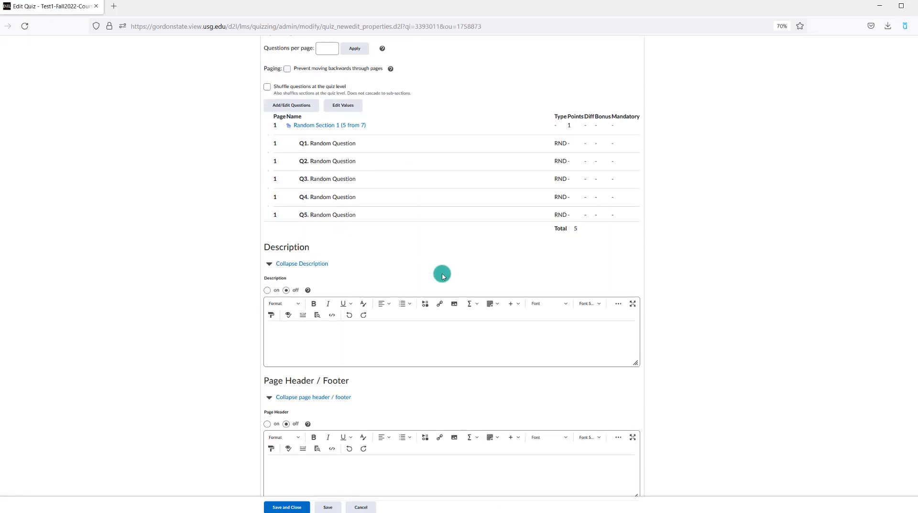
pyautogui.scroll(4, 441, 272)
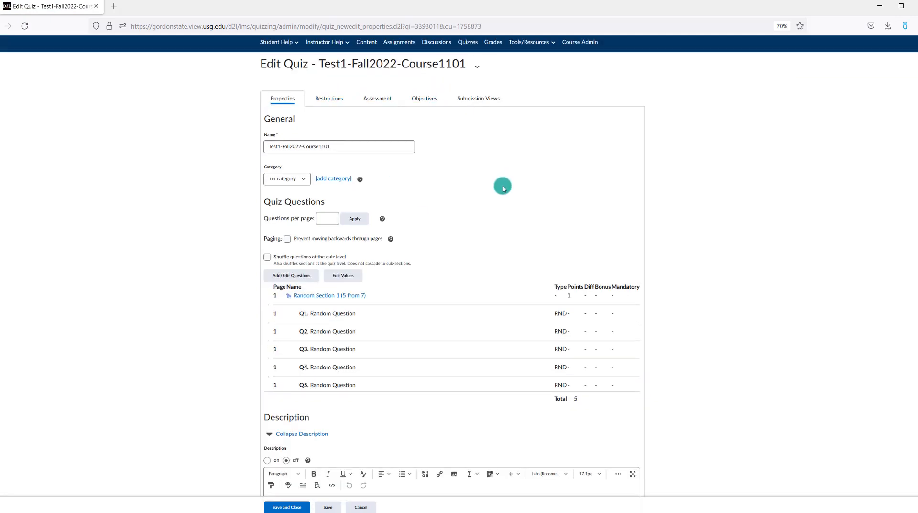
pyautogui.click(335, 101)
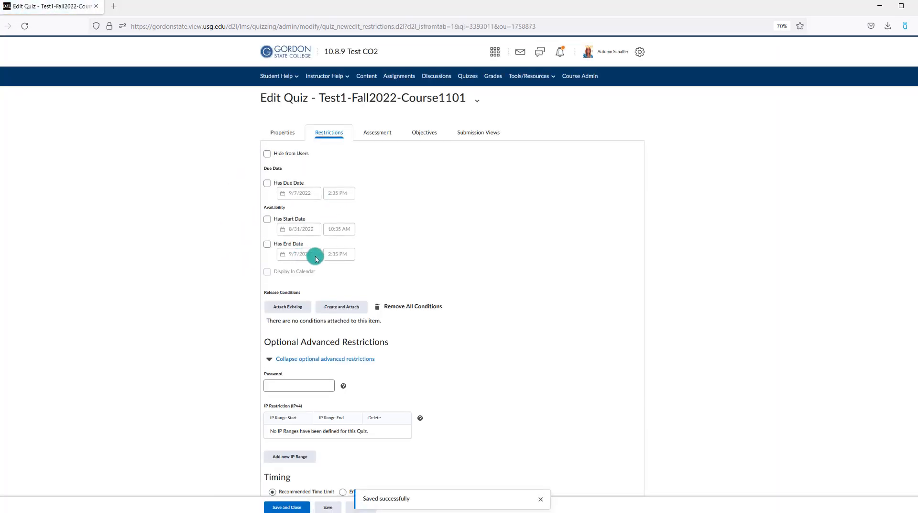
pyautogui.scroll(-3, 315, 259)
pyautogui.scroll(3, 415, 249)
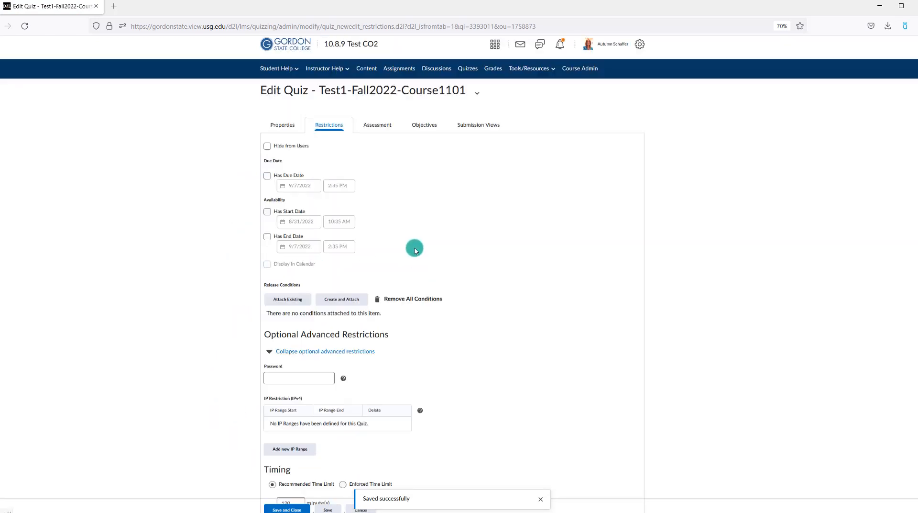
# Check the quiz's assessment settings, leaving the grade item at None, review its submission views, and save and close the quiz.
pyautogui.click(382, 128)
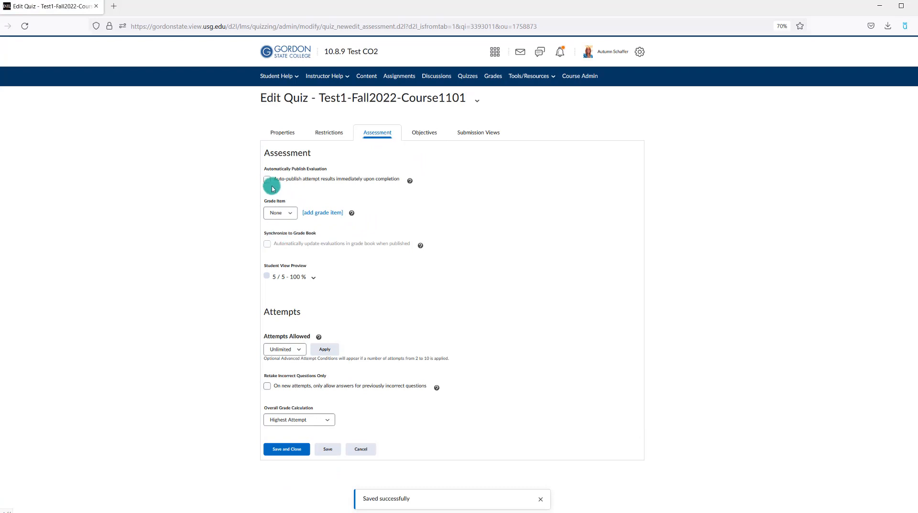
pyautogui.click(273, 215)
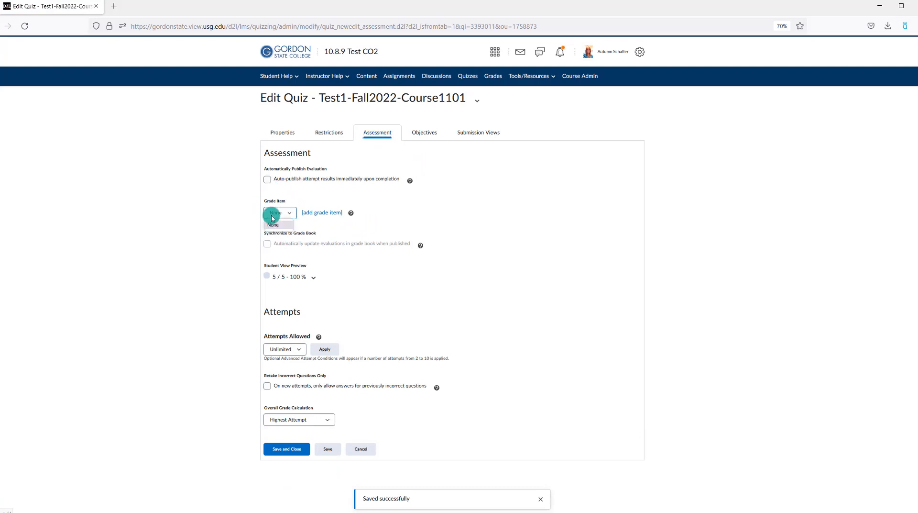
pyautogui.click(273, 223)
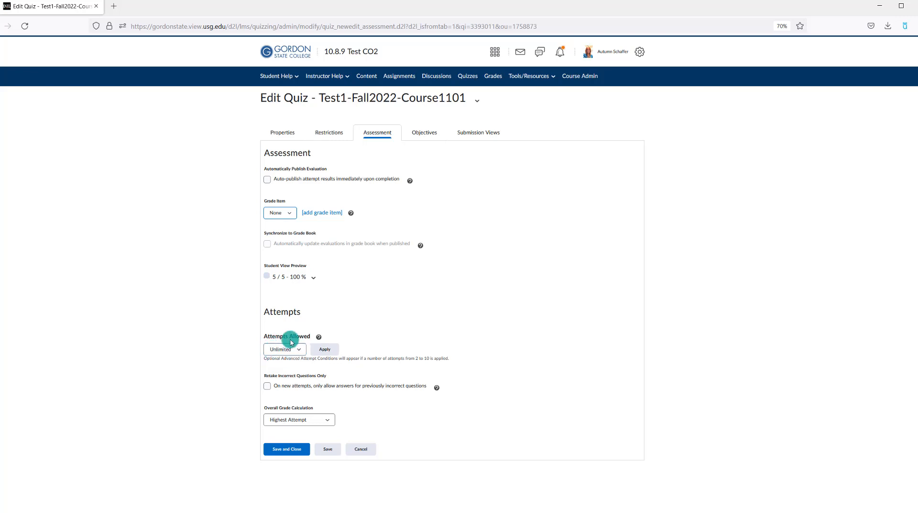
pyautogui.click(477, 133)
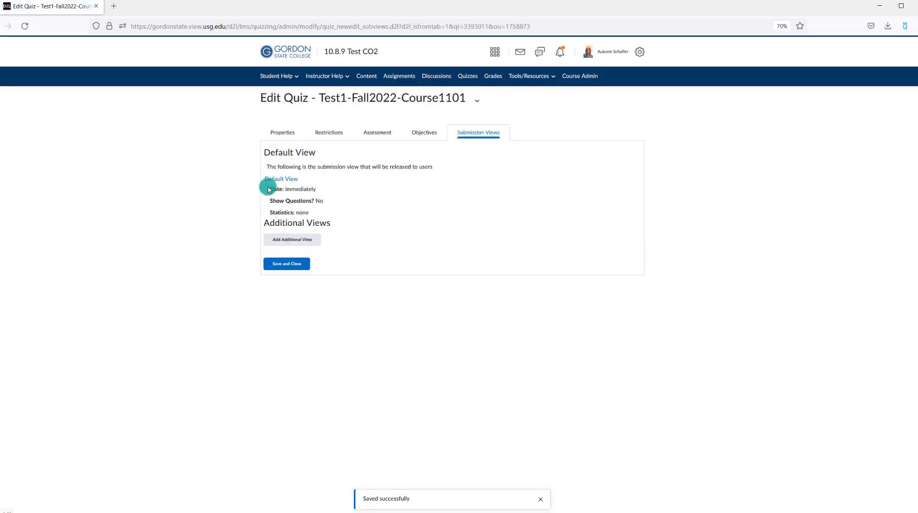
pyautogui.click(271, 269)
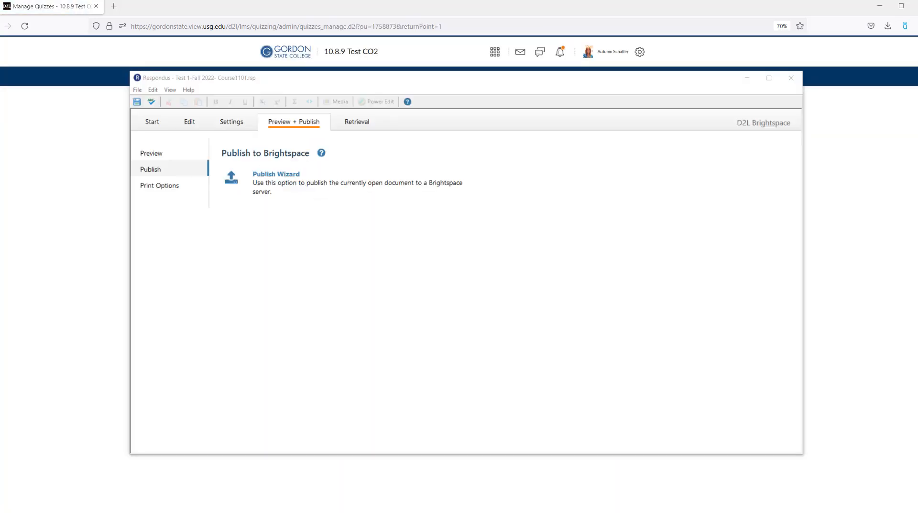
# Switch to Respondus and finish the Publish Wizard for the Brightspace quiz package.
pyautogui.click(229, 177)
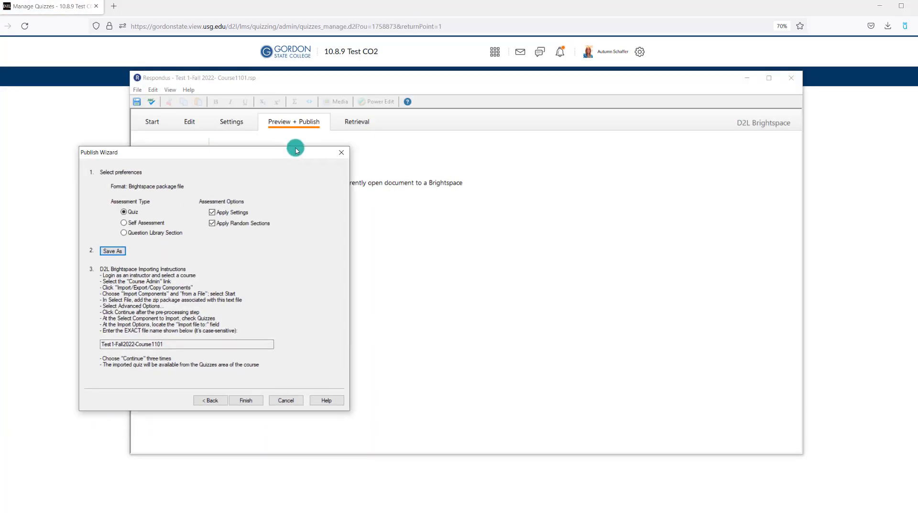
pyautogui.moveTo(297, 144); pyautogui.dragTo(348, 139)
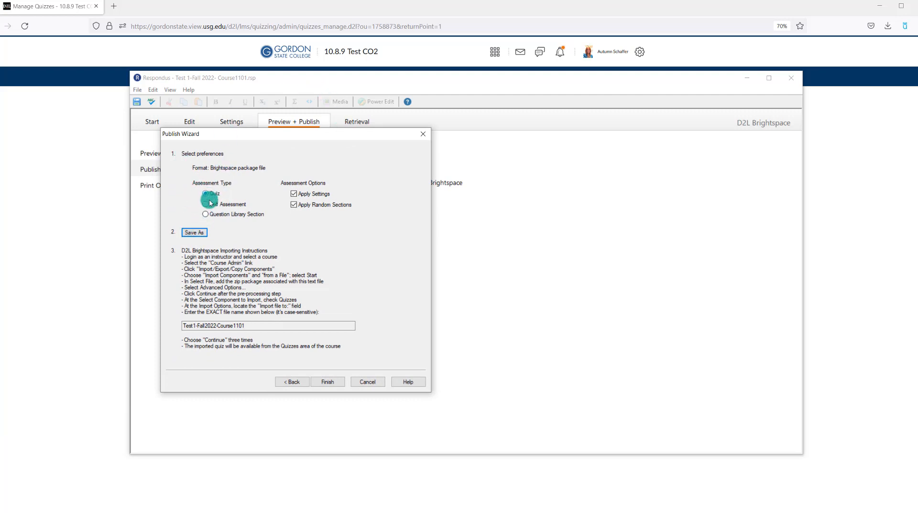
pyautogui.click(192, 233)
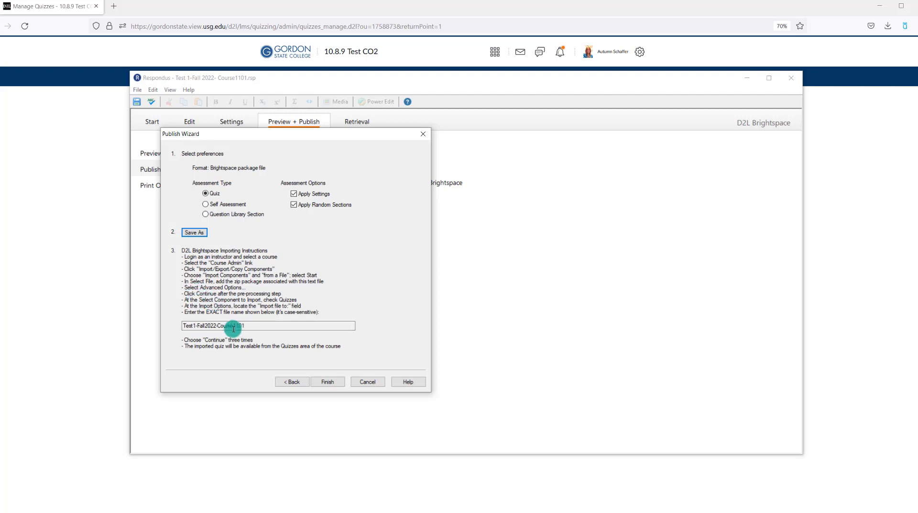
pyautogui.click(325, 382)
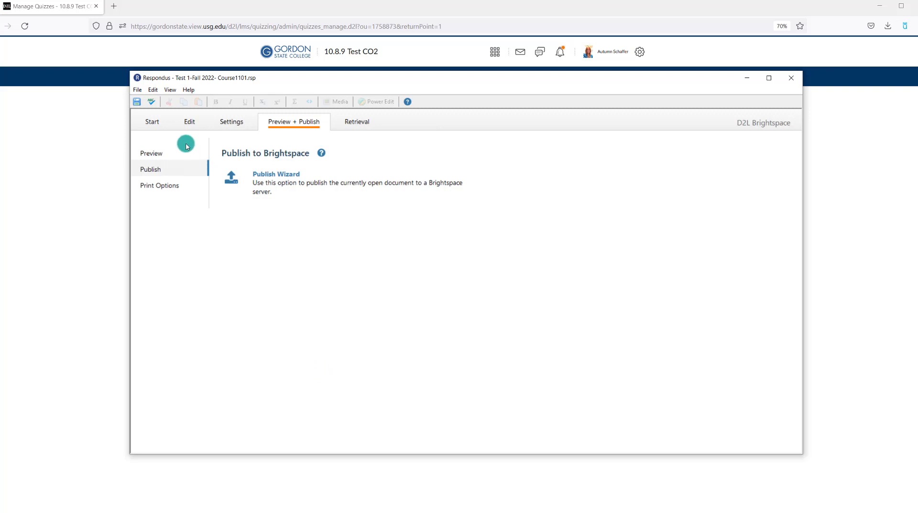
# Save the Test 1-Fall 2022- Course1101 file in Respondus and dismiss the save confirmation.
pyautogui.click(139, 90)
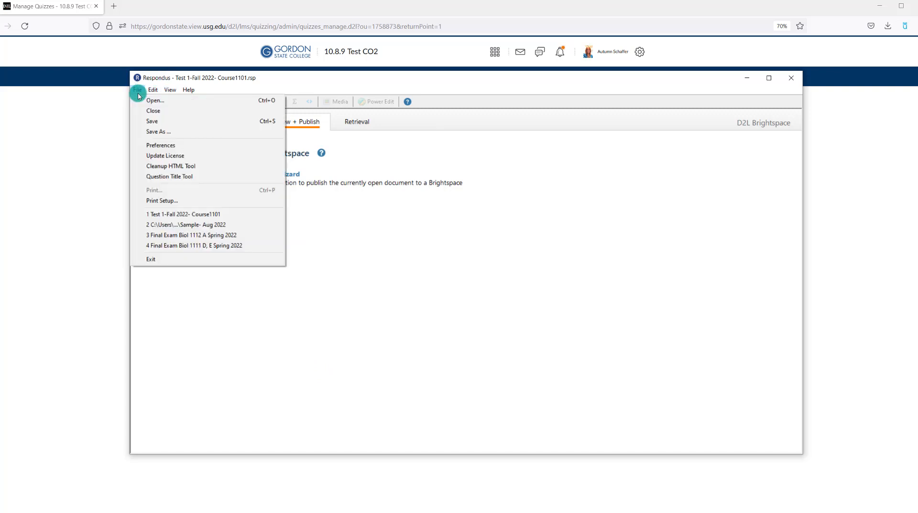
pyautogui.click(153, 124)
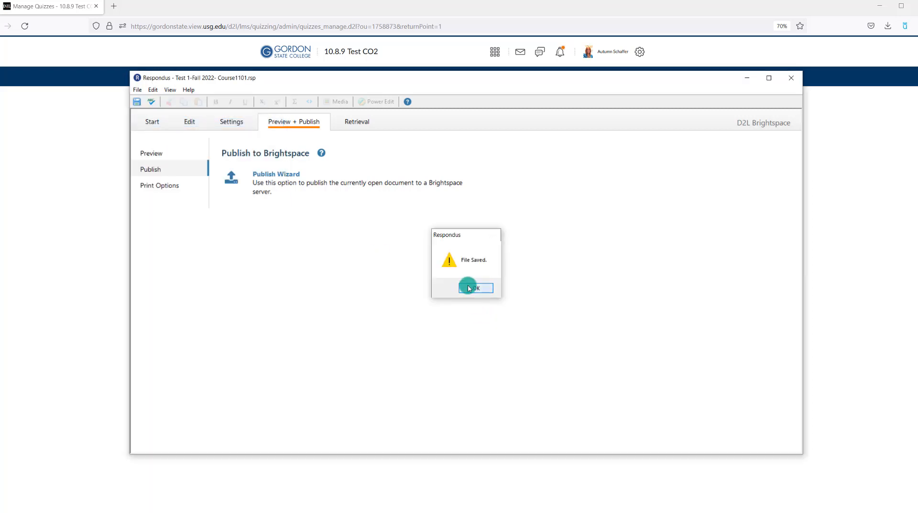
pyautogui.click(469, 288)
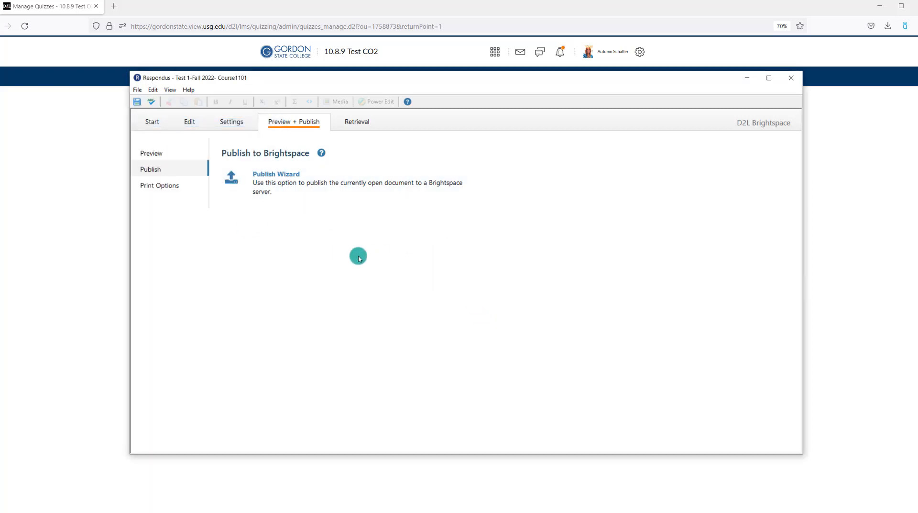
# View the list of saved Respondus project files and leave it without opening one.
pyautogui.click(137, 90)
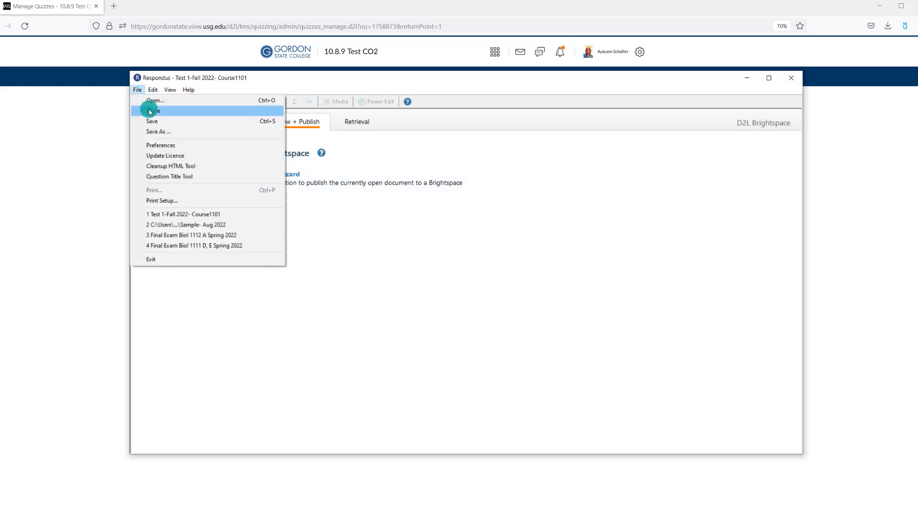
pyautogui.click(150, 111)
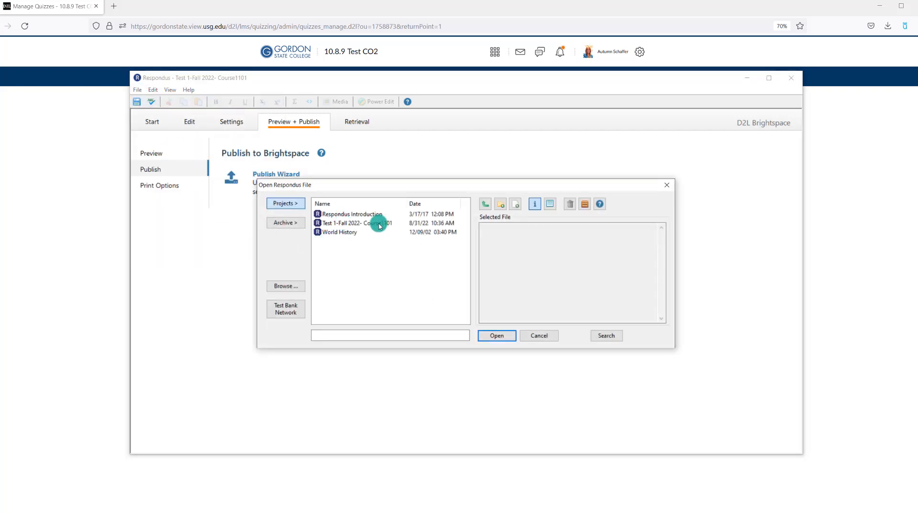
pyautogui.click(666, 185)
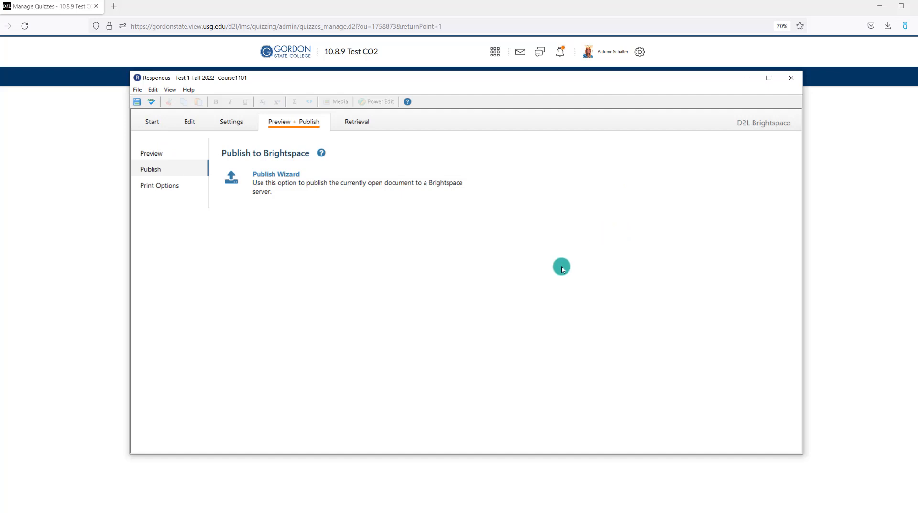